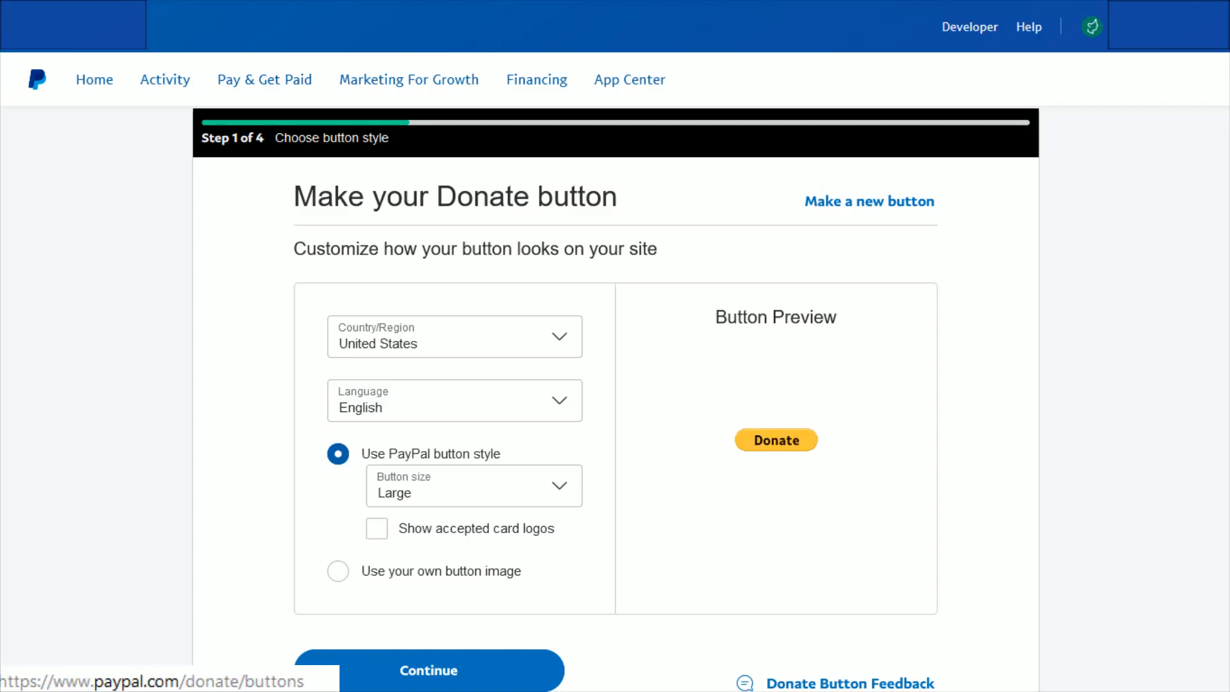
Step: Examine the Donate button's preview and check its country/region and language settings
{"action": "left_click_drag", "start_coordinate": [296, 197], "coordinate": [641, 203]}
{"action": "left_click", "coordinate": [675, 196]}
{"action": "left_click_drag", "start_coordinate": [718, 317], "coordinate": [834, 382]}
{"action": "left_click", "coordinate": [855, 416]}
{"action": "left_click", "coordinate": [428, 355]}
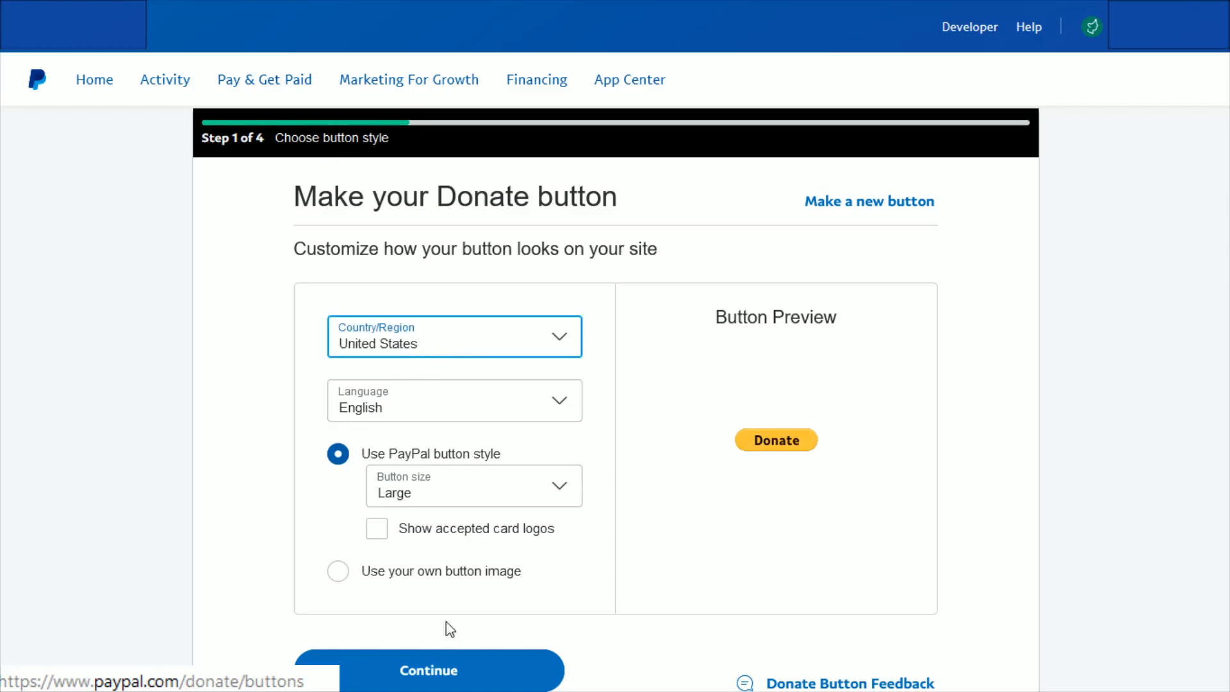
{"action": "left_click", "coordinate": [445, 405]}
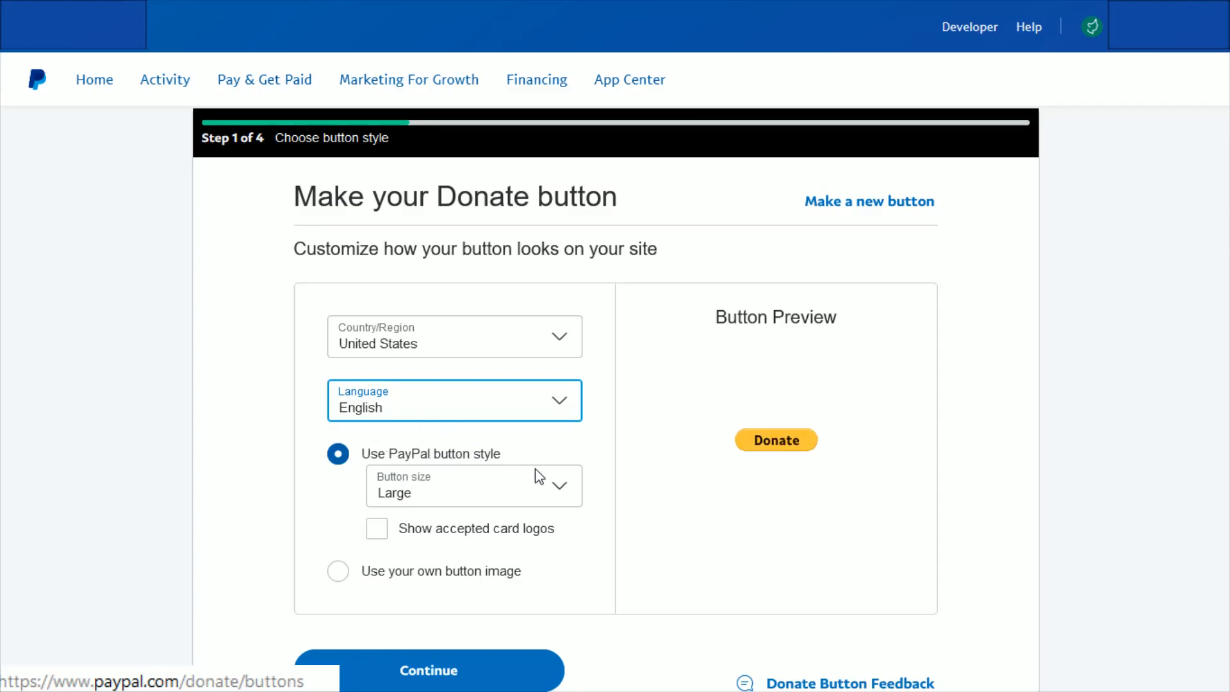
Step: Try the option to use an own button image with its image URL, and return to the PayPal button style
{"action": "left_click", "coordinate": [507, 453]}
{"action": "left_click_drag", "start_coordinate": [506, 451], "coordinate": [370, 457]}
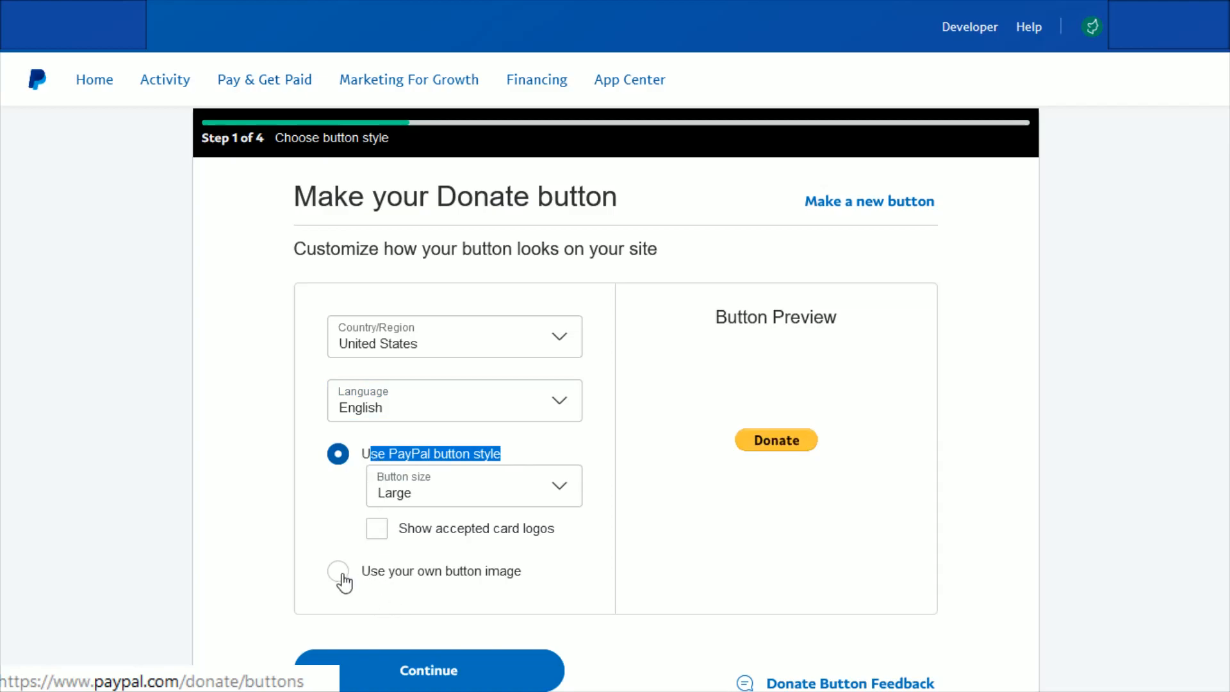
{"action": "left_click_drag", "start_coordinate": [525, 569], "coordinate": [349, 564]}
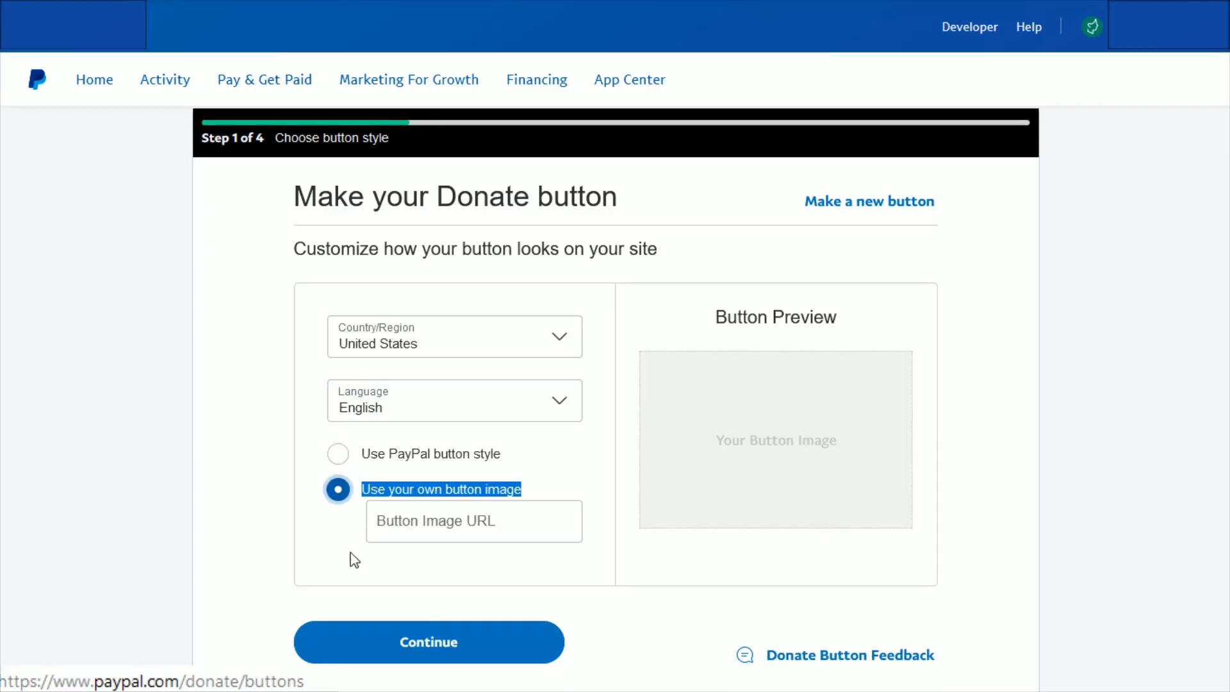
{"action": "left_click", "coordinate": [321, 546]}
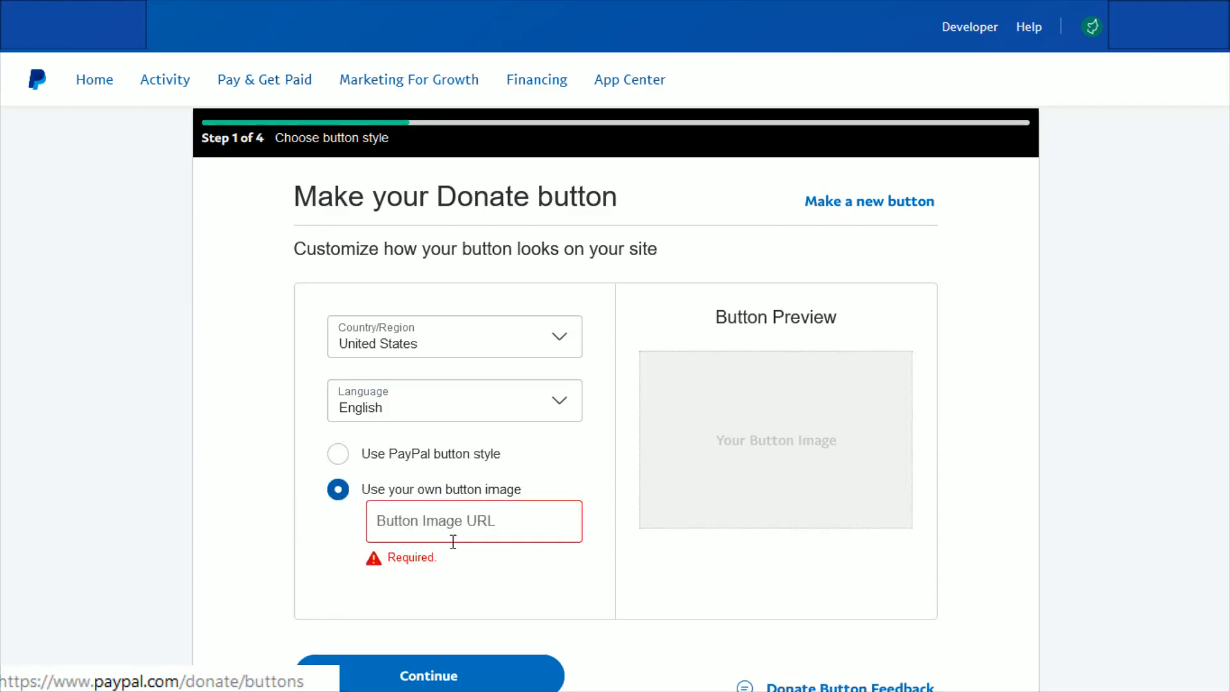
{"action": "left_click", "coordinate": [449, 511]}
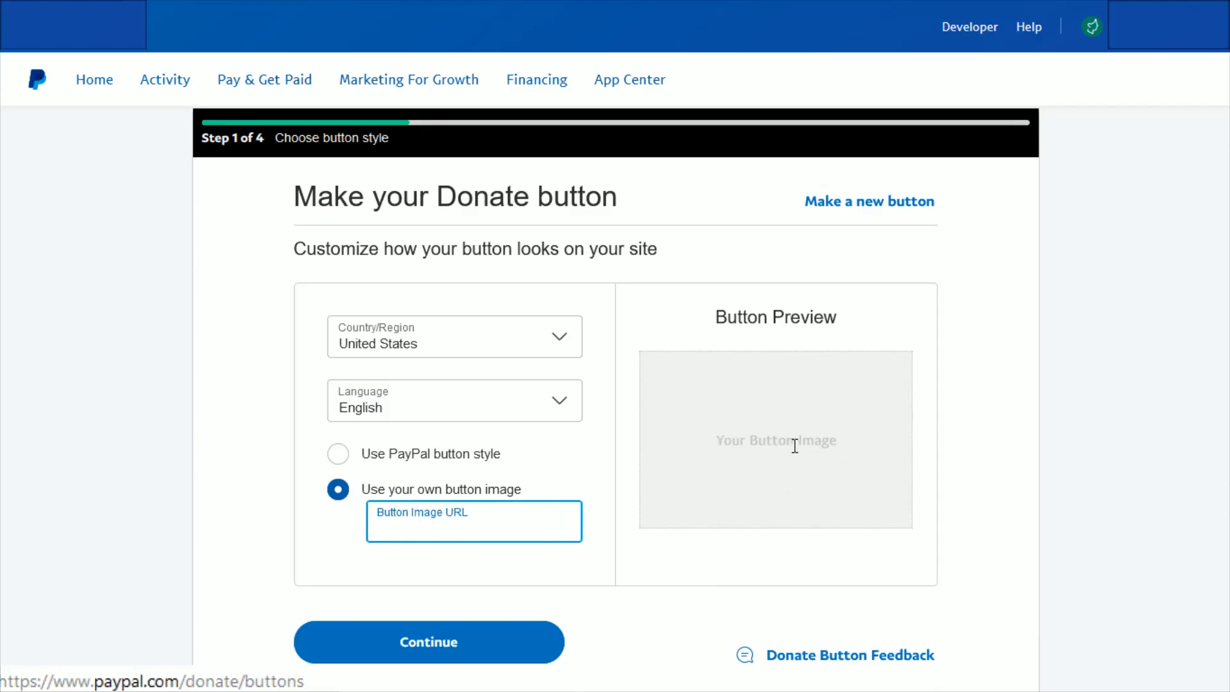
{"action": "left_click", "coordinate": [338, 454]}
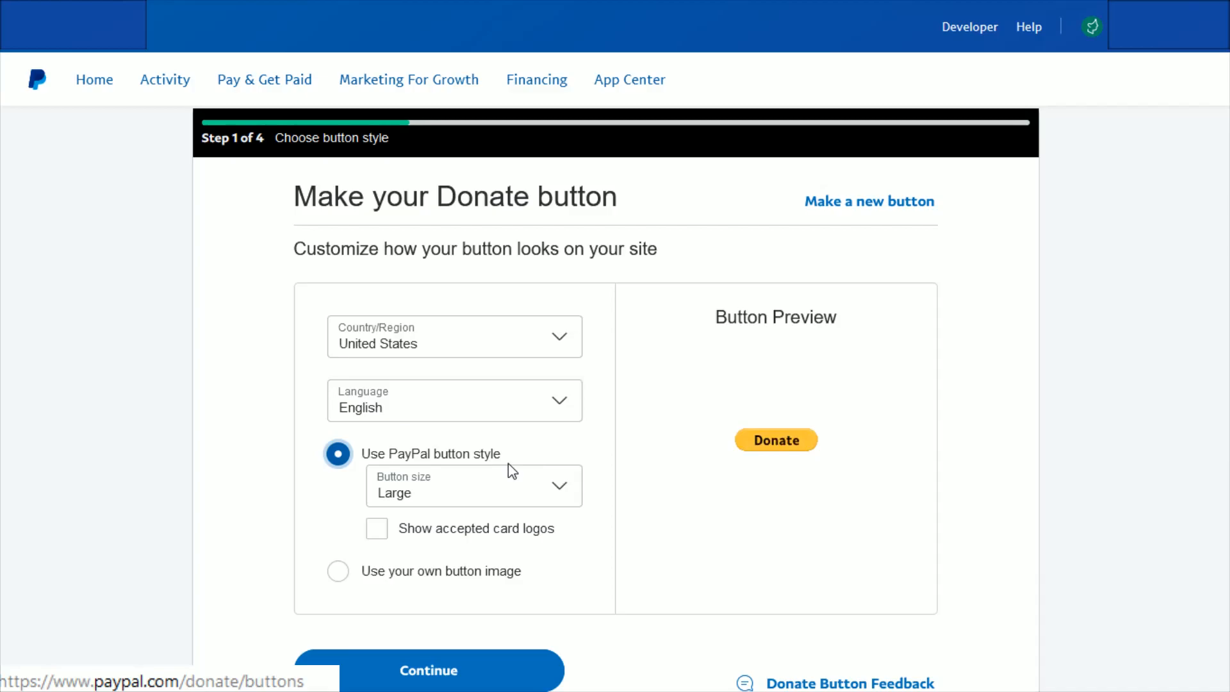
Step: Set the button size to Large with accepted card logos shown, and continue to the organization name and logo settings
{"action": "left_click", "coordinate": [505, 493]}
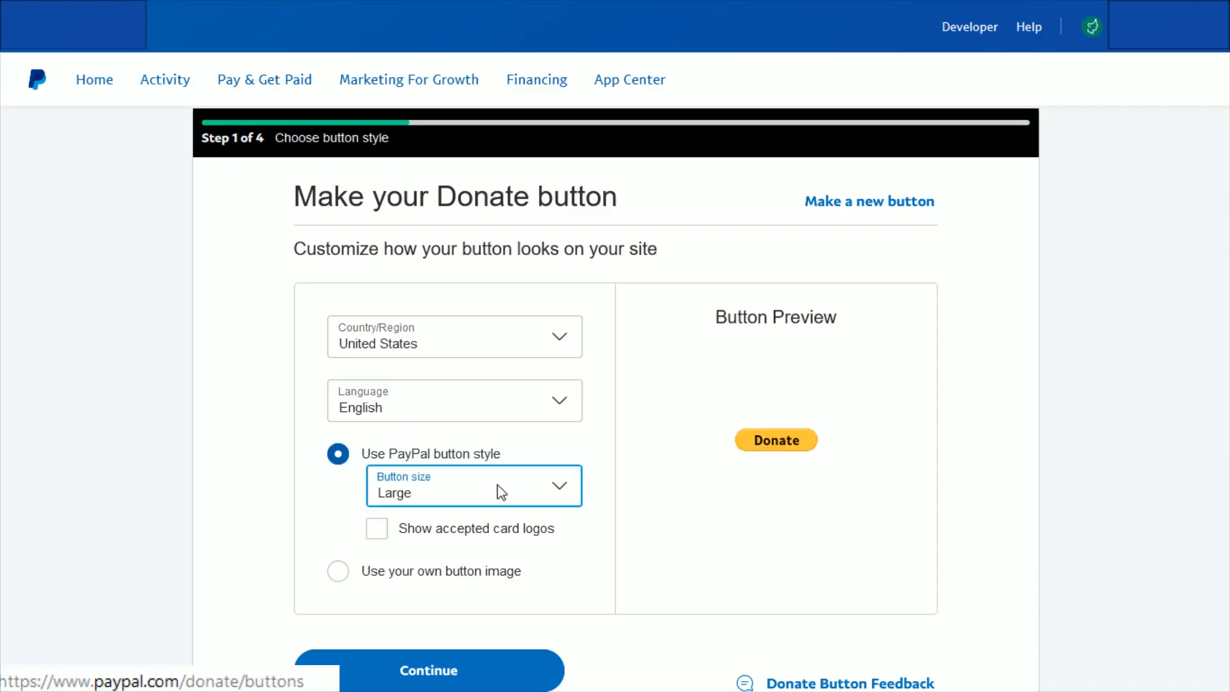
{"action": "left_click", "coordinate": [402, 551]}
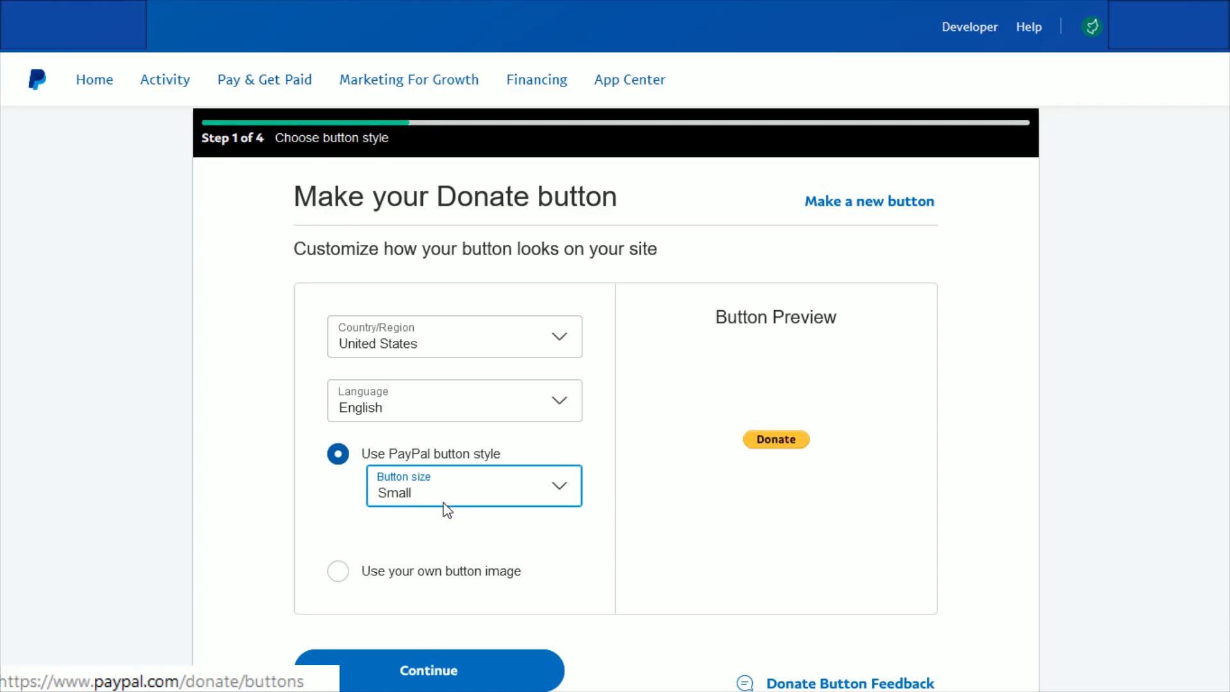
{"action": "left_click", "coordinate": [420, 526]}
{"action": "left_click", "coordinate": [376, 536]}
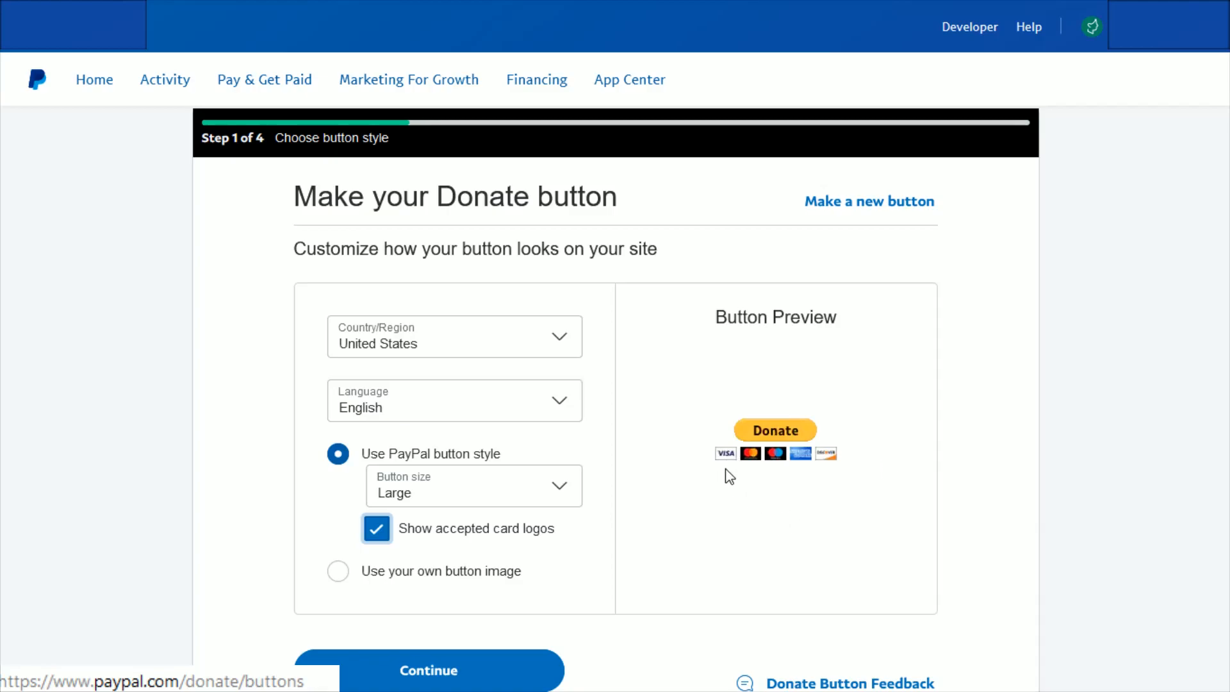
{"action": "left_click", "coordinate": [459, 683]}
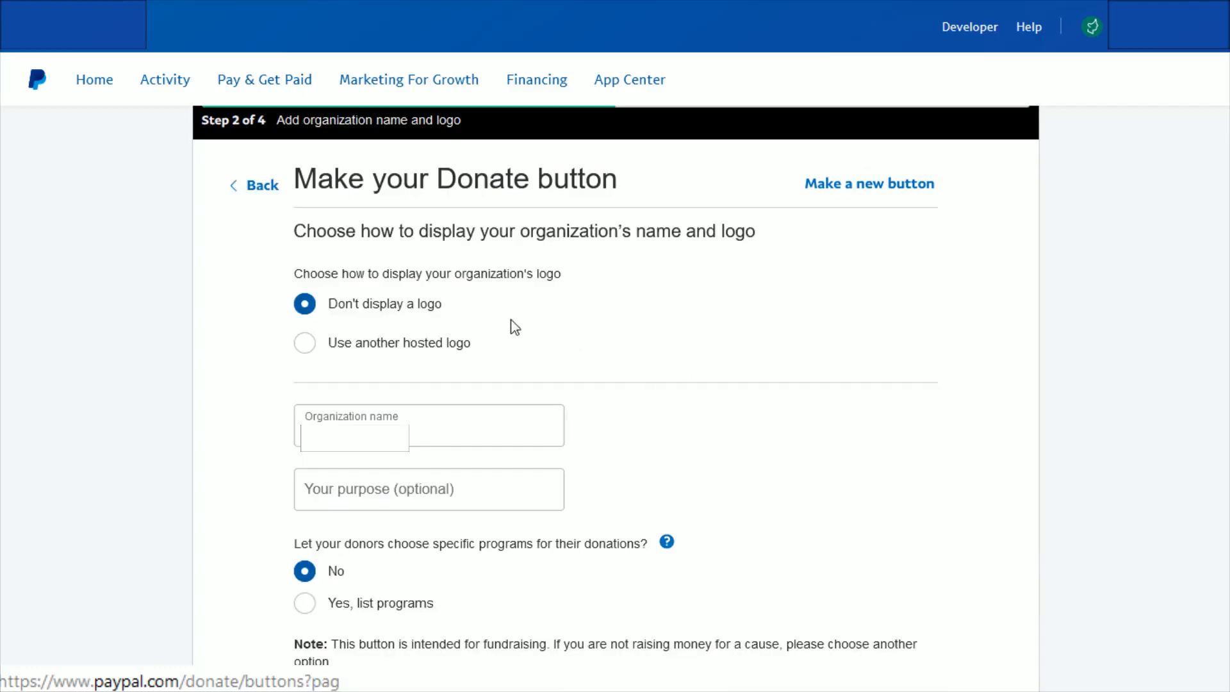
Step: Choose not to display an organization logo and leave the optional purpose blank
{"action": "left_click_drag", "start_coordinate": [420, 232], "coordinate": [757, 245]}
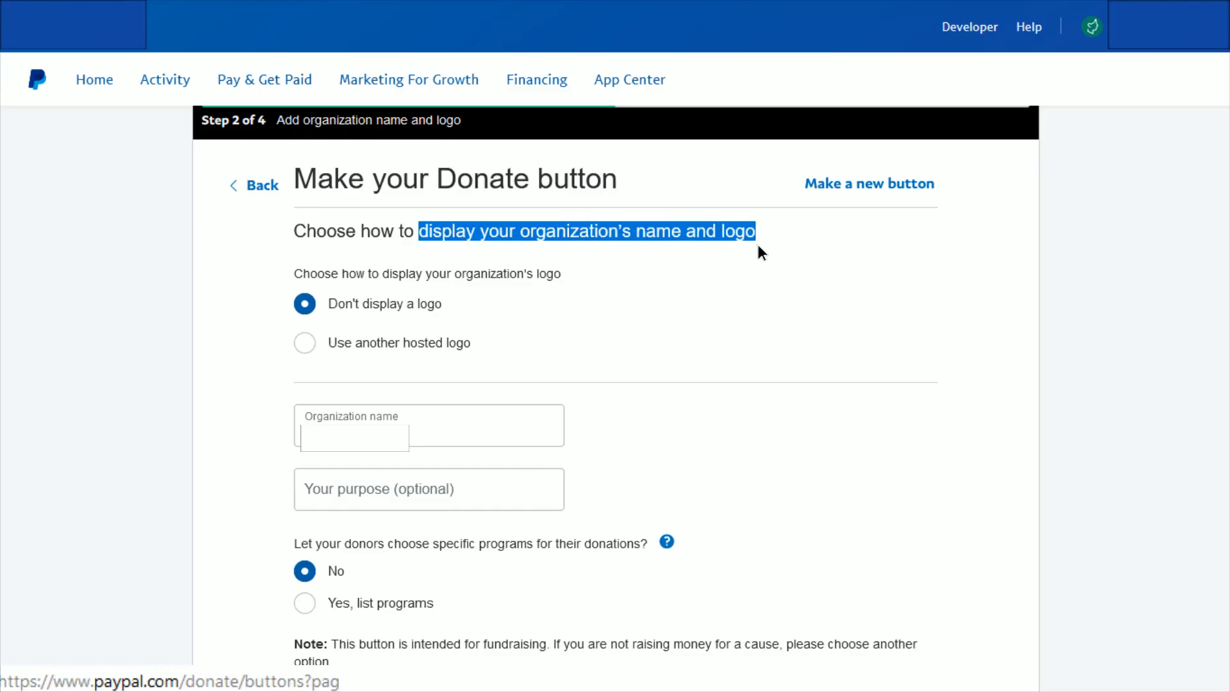
{"action": "left_click", "coordinate": [738, 277]}
{"action": "left_click", "coordinate": [304, 305]}
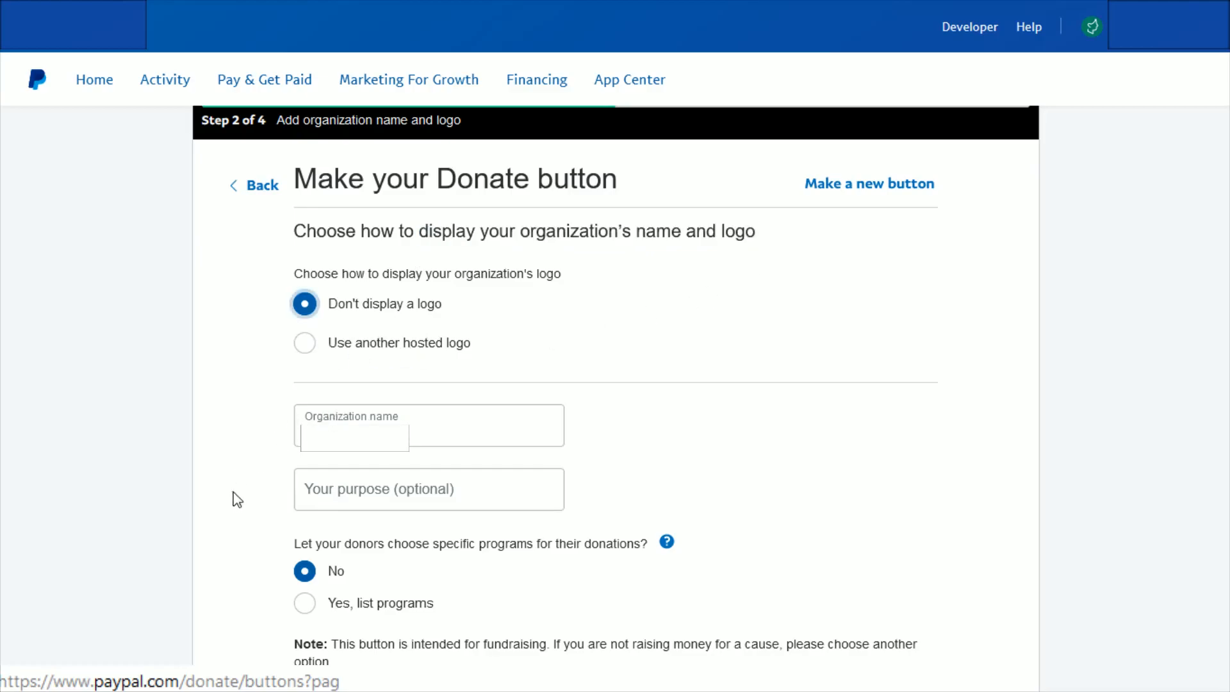
{"action": "left_click", "coordinate": [354, 471]}
Step: Review the donor program choice and fundraising note, and continue to the donation amounts
{"action": "left_click_drag", "start_coordinate": [291, 544], "coordinate": [598, 551]}
{"action": "left_click", "coordinate": [638, 563]}
{"action": "scroll", "coordinate": [431, 621], "scroll_direction": "down", "scroll_amount": 2}
{"action": "left_click_drag", "start_coordinate": [333, 538], "coordinate": [476, 568]}
{"action": "left_click", "coordinate": [370, 569]}
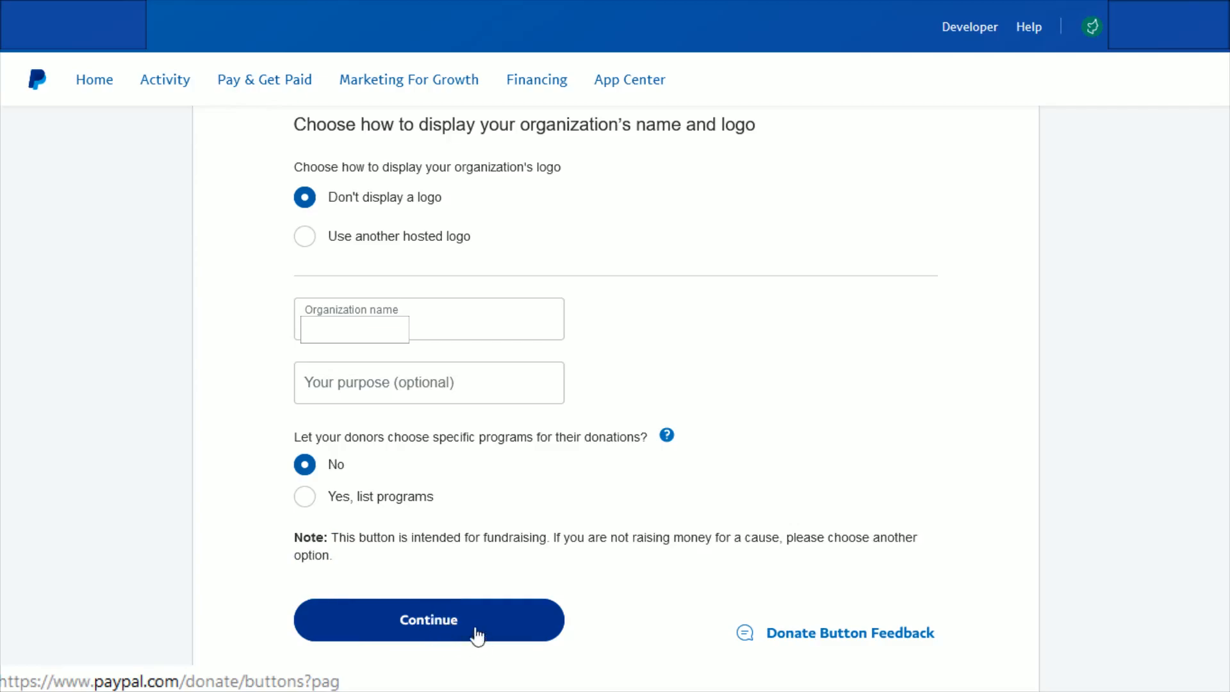
{"action": "left_click", "coordinate": [428, 620]}
Step: Check the currency in which donations are received
{"action": "left_click_drag", "start_coordinate": [294, 274], "coordinate": [538, 278]}
{"action": "left_click", "coordinate": [542, 278]}
{"action": "left_click", "coordinate": [420, 340]}
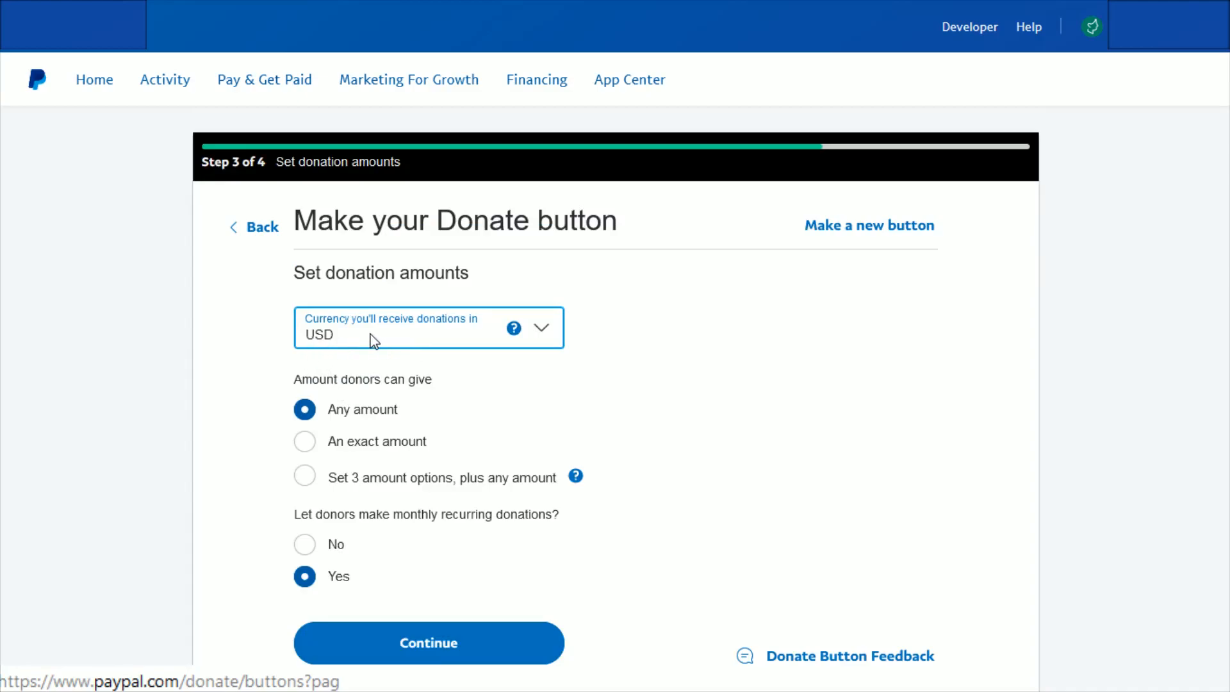
{"action": "left_click", "coordinate": [292, 390]}
Step: Review the donor amount and monthly recurring donation options, and continue to the optional settings
{"action": "left_click_drag", "start_coordinate": [361, 381], "coordinate": [461, 382]}
{"action": "left_click", "coordinate": [461, 383]}
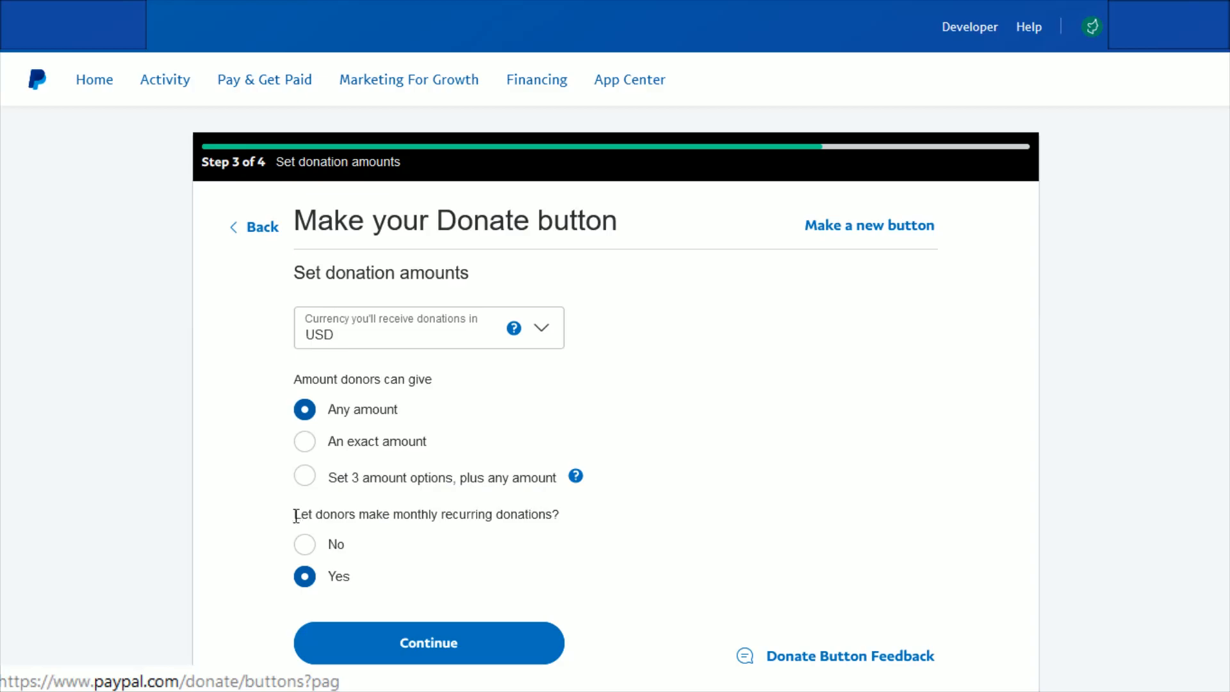
{"action": "left_click_drag", "start_coordinate": [294, 515], "coordinate": [545, 522]}
{"action": "left_click", "coordinate": [425, 542]}
{"action": "left_click", "coordinate": [428, 654]}
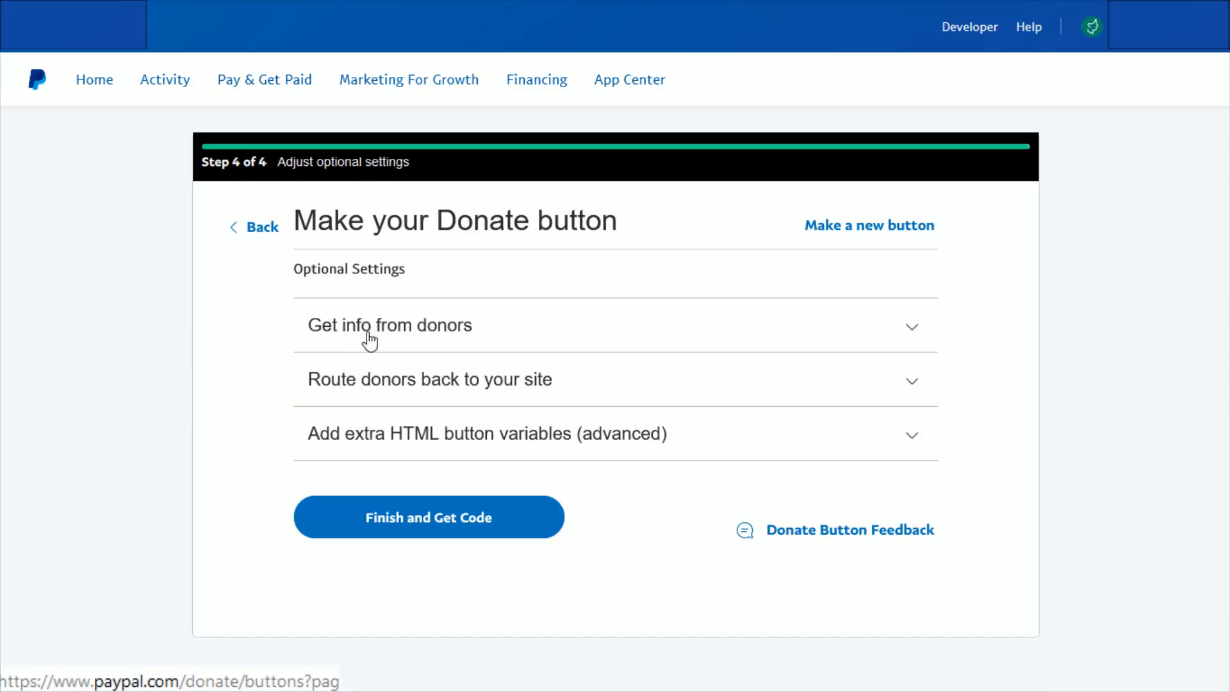
Step: Examine the mailing address and optional note choices for getting info from donors
{"action": "left_click", "coordinate": [481, 342]}
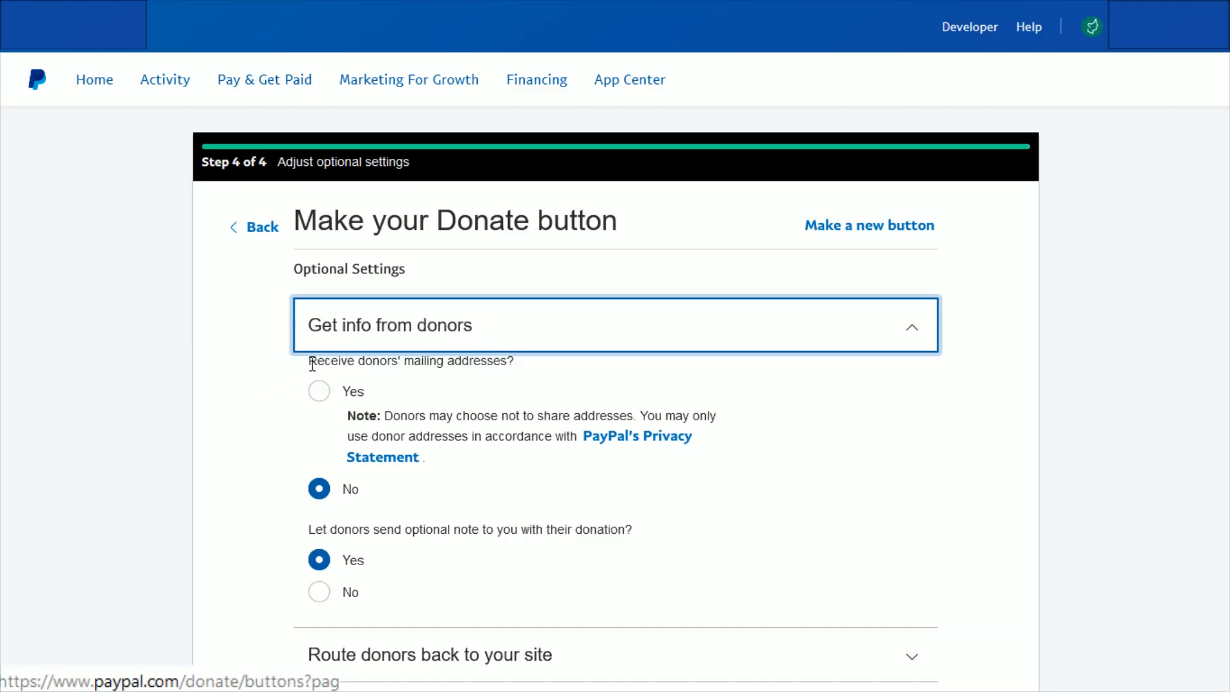
{"action": "left_click_drag", "start_coordinate": [310, 361], "coordinate": [394, 373]}
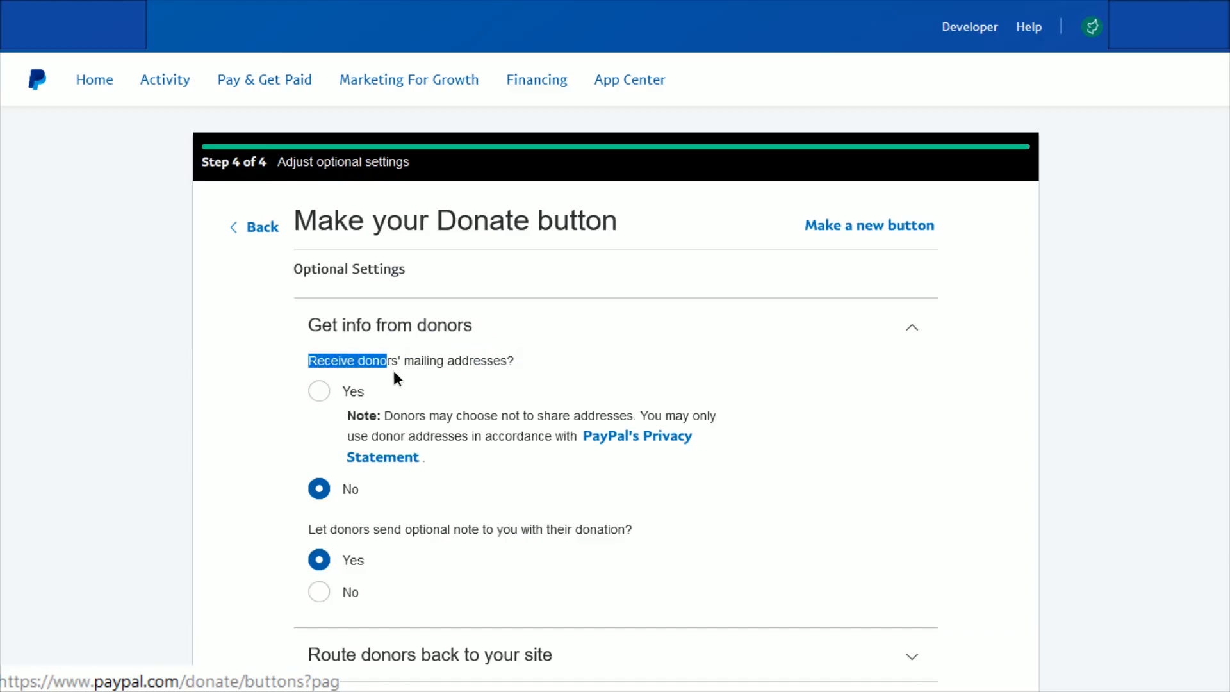
{"action": "left_click", "coordinate": [547, 375]}
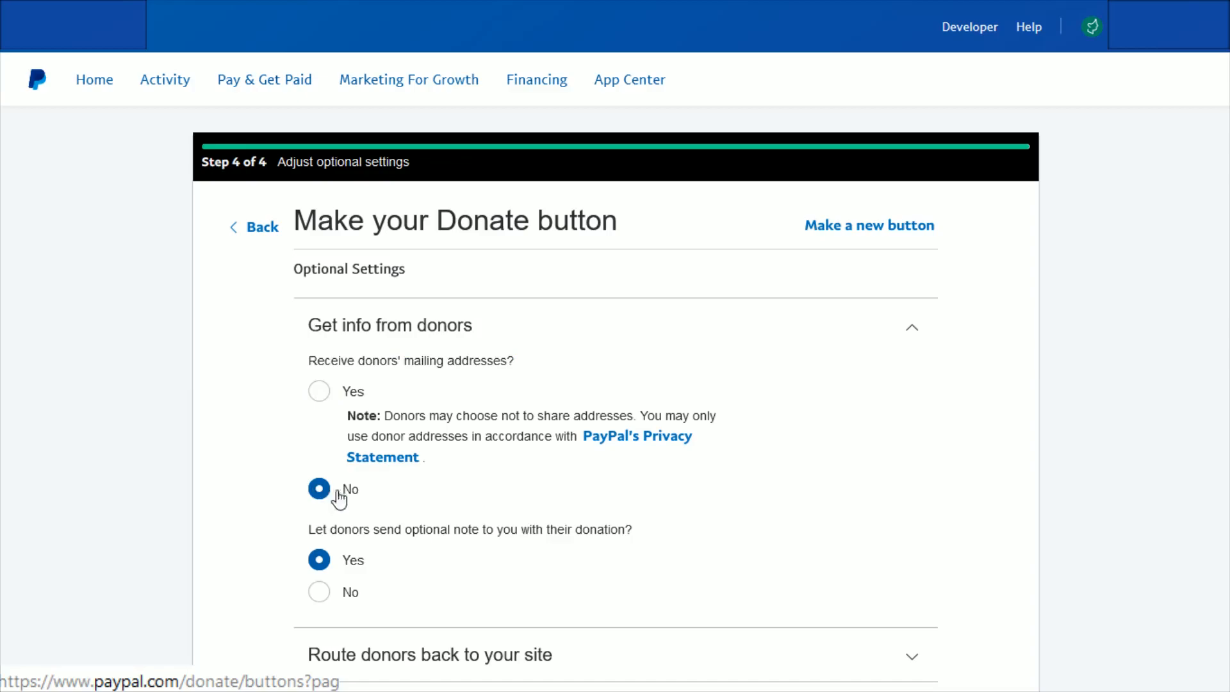
{"action": "left_click_drag", "start_coordinate": [310, 531], "coordinate": [663, 537]}
{"action": "left_click", "coordinate": [411, 579]}
{"action": "left_click", "coordinate": [328, 352]}
Step: Examine the URL fields that route donors back to the site after cancelling or completing a donation
{"action": "left_click", "coordinate": [917, 390]}
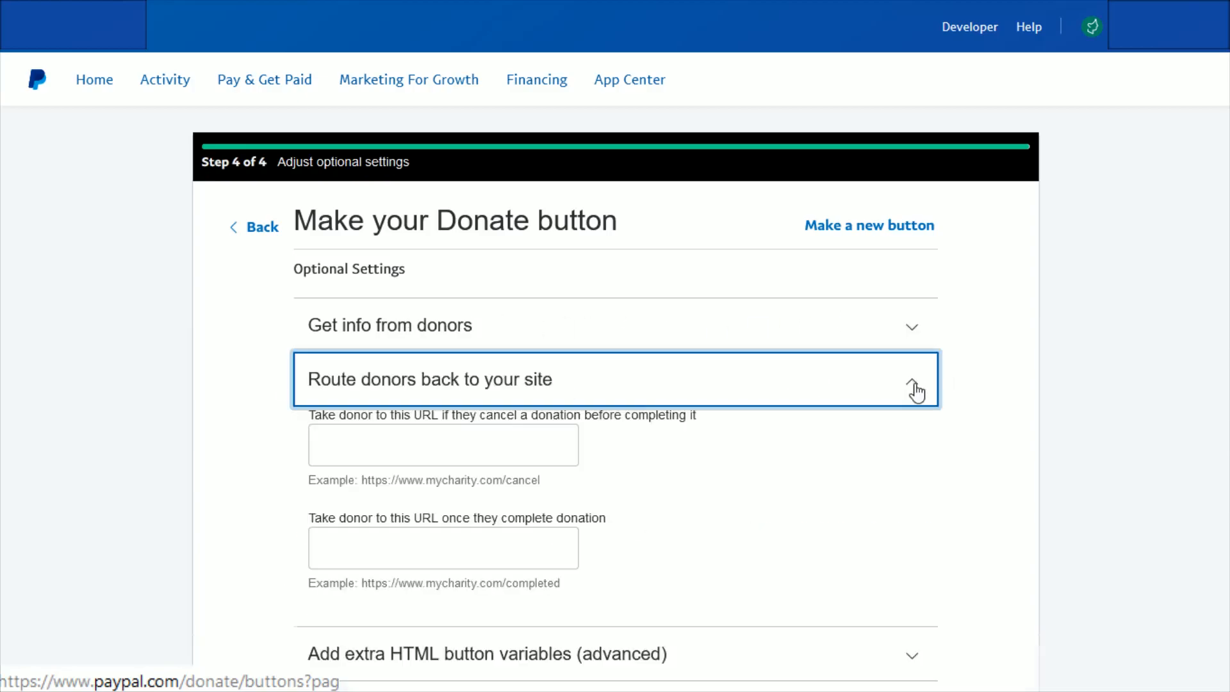
{"action": "left_click_drag", "start_coordinate": [320, 420], "coordinate": [700, 415]}
{"action": "left_click", "coordinate": [669, 457]}
{"action": "left_click", "coordinate": [361, 445]}
{"action": "left_click_drag", "start_coordinate": [309, 519], "coordinate": [622, 516]}
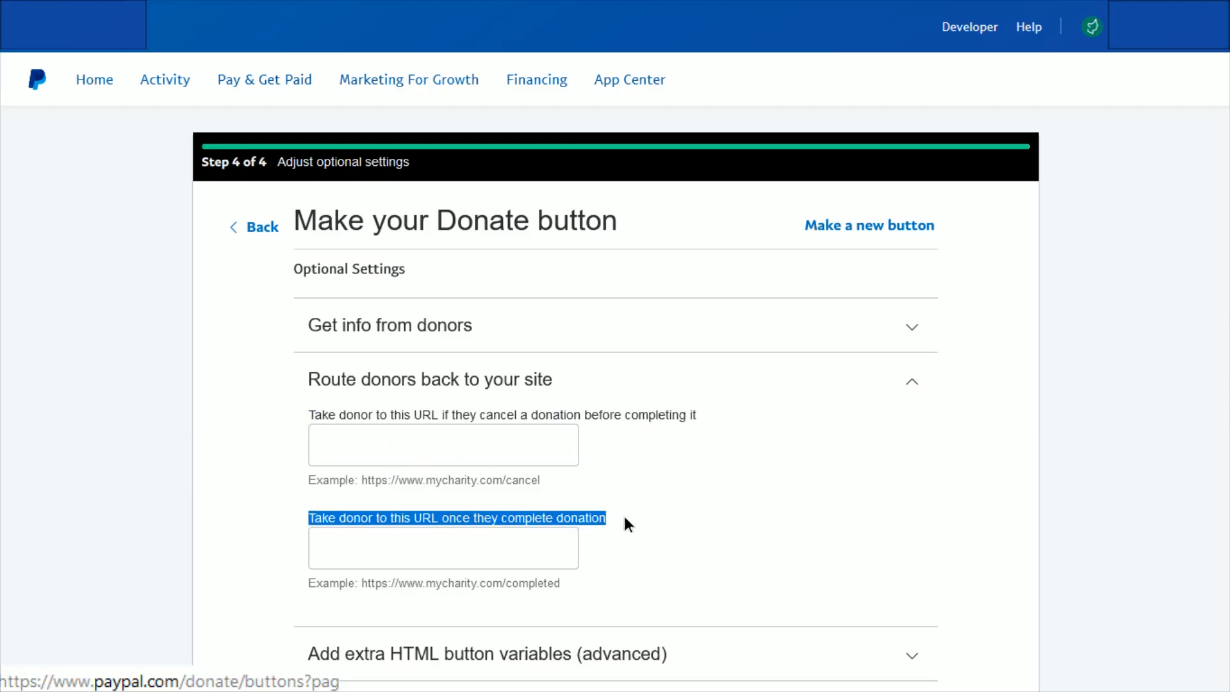
{"action": "left_click", "coordinate": [620, 560]}
{"action": "left_click", "coordinate": [329, 552]}
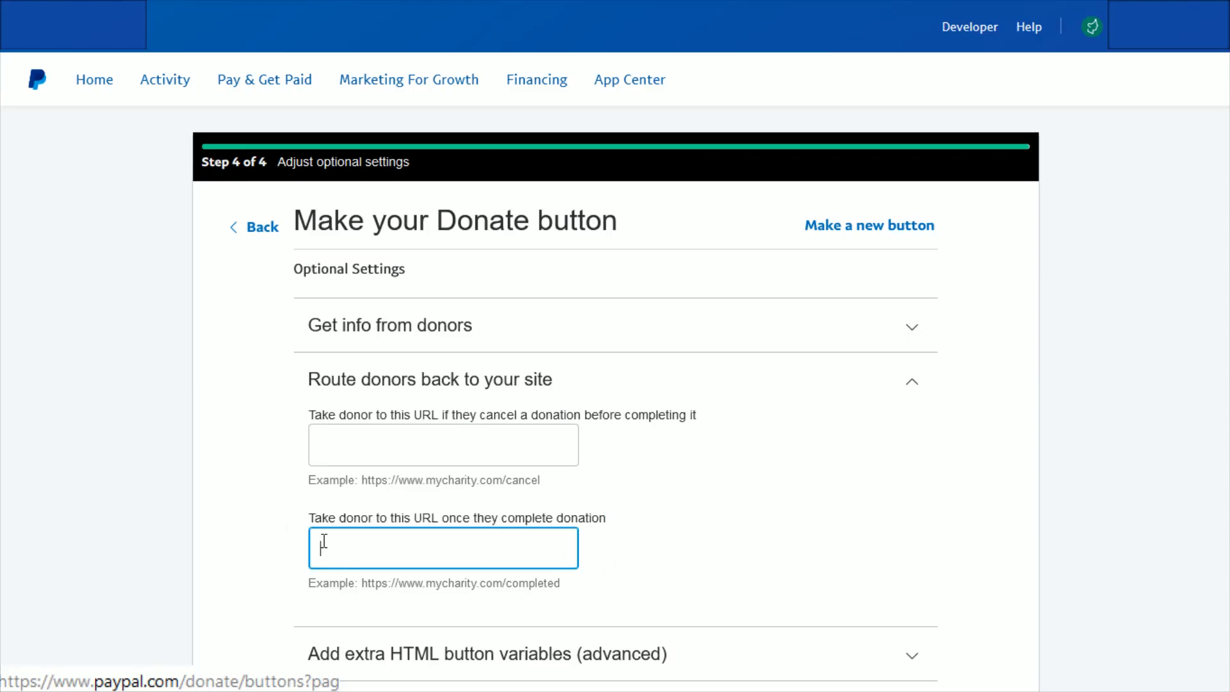
{"action": "left_click", "coordinate": [606, 387]}
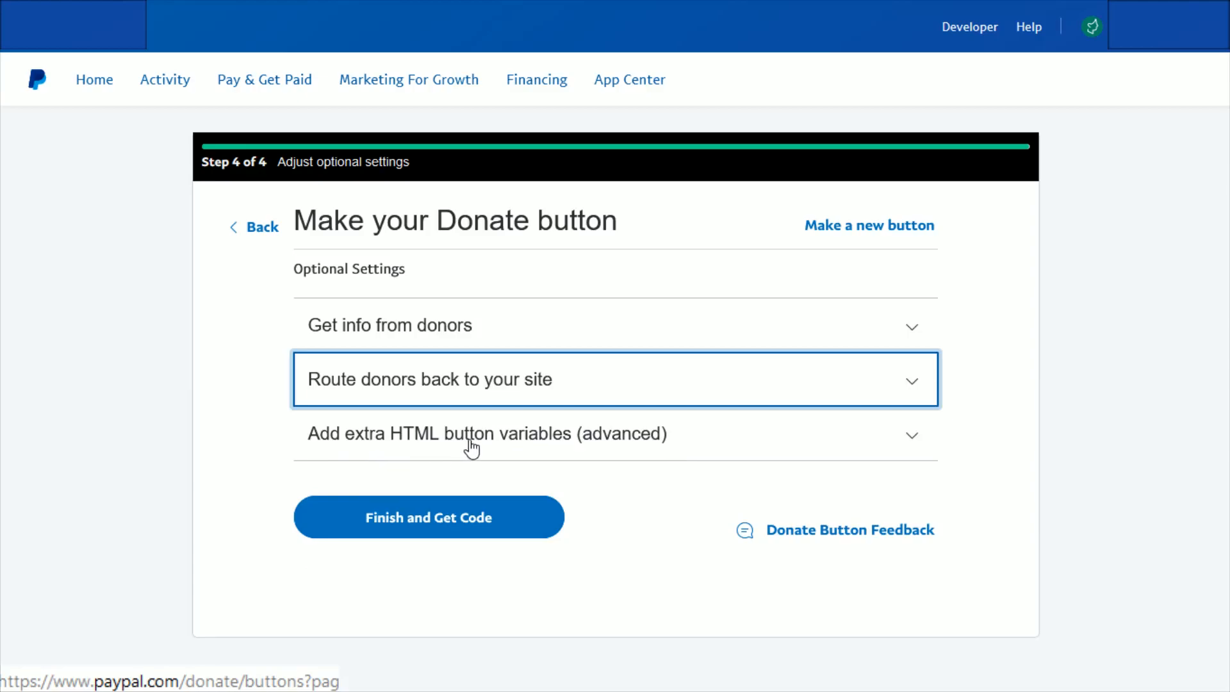
Step: Look at the advanced section for adding extra HTML button variables and close it again
{"action": "left_click", "coordinate": [896, 435]}
{"action": "left_click", "coordinate": [546, 515]}
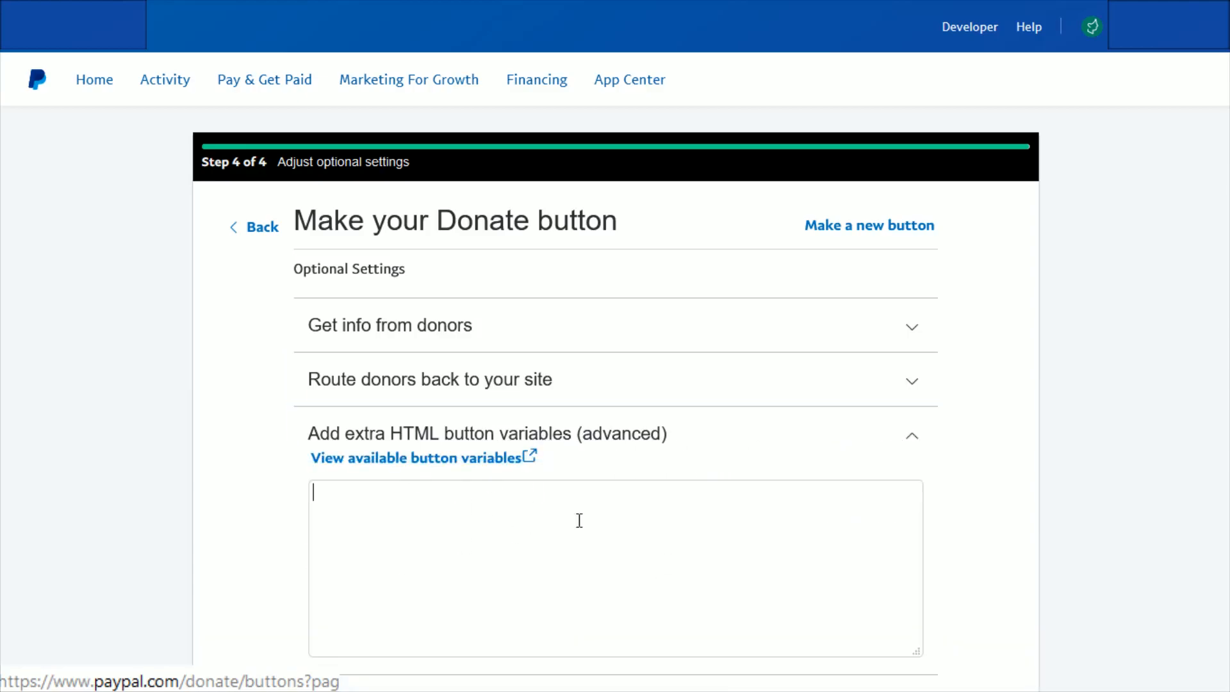
{"action": "left_click", "coordinate": [915, 441]}
{"action": "left_click", "coordinate": [210, 458]}
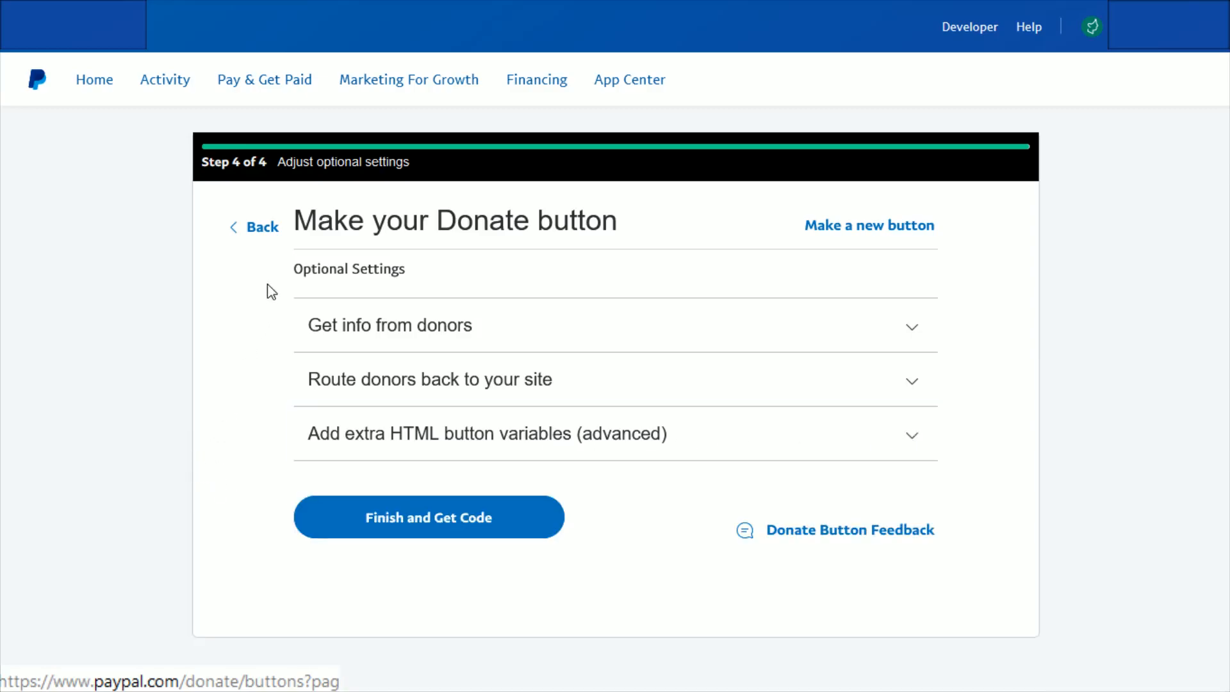
Step: Finish the Donate button to get its code and review the shareable link section
{"action": "left_click", "coordinate": [441, 534]}
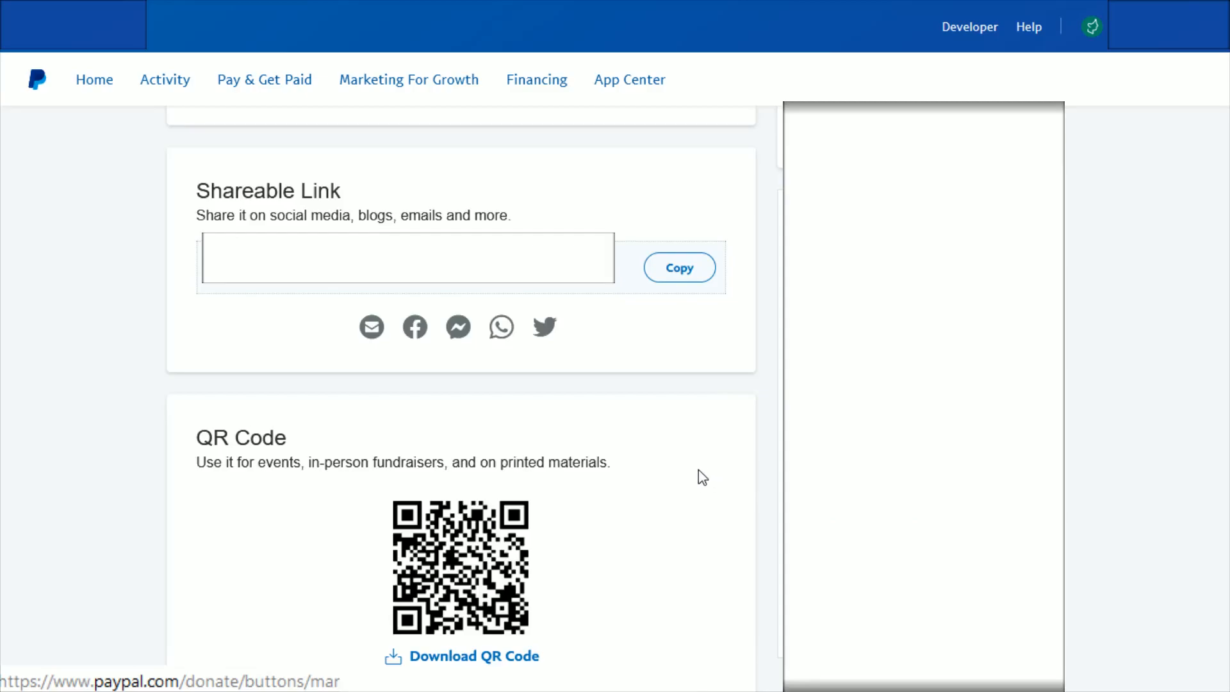
{"action": "left_click_drag", "start_coordinate": [194, 189], "coordinate": [367, 194]}
{"action": "left_click", "coordinate": [365, 194]}
{"action": "left_click_drag", "start_coordinate": [269, 217], "coordinate": [552, 214]}
{"action": "left_click", "coordinate": [653, 267]}
Step: Examine the QR code section and its suggested uses for events, in-person fundraisers and printed materials
{"action": "scroll", "coordinate": [692, 448], "scroll_direction": "down", "scroll_amount": 3}
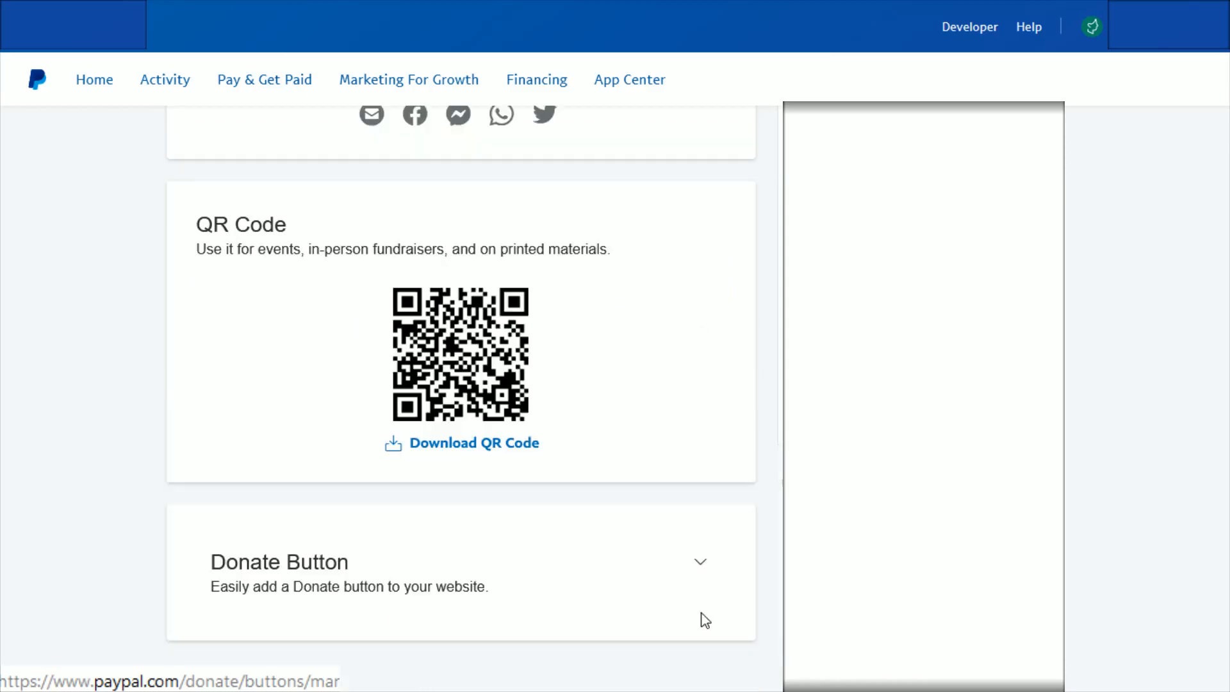
{"action": "left_click_drag", "start_coordinate": [198, 225], "coordinate": [329, 224]}
{"action": "left_click", "coordinate": [329, 224]}
{"action": "left_click_drag", "start_coordinate": [211, 250], "coordinate": [575, 256]}
{"action": "left_click", "coordinate": [620, 288]}
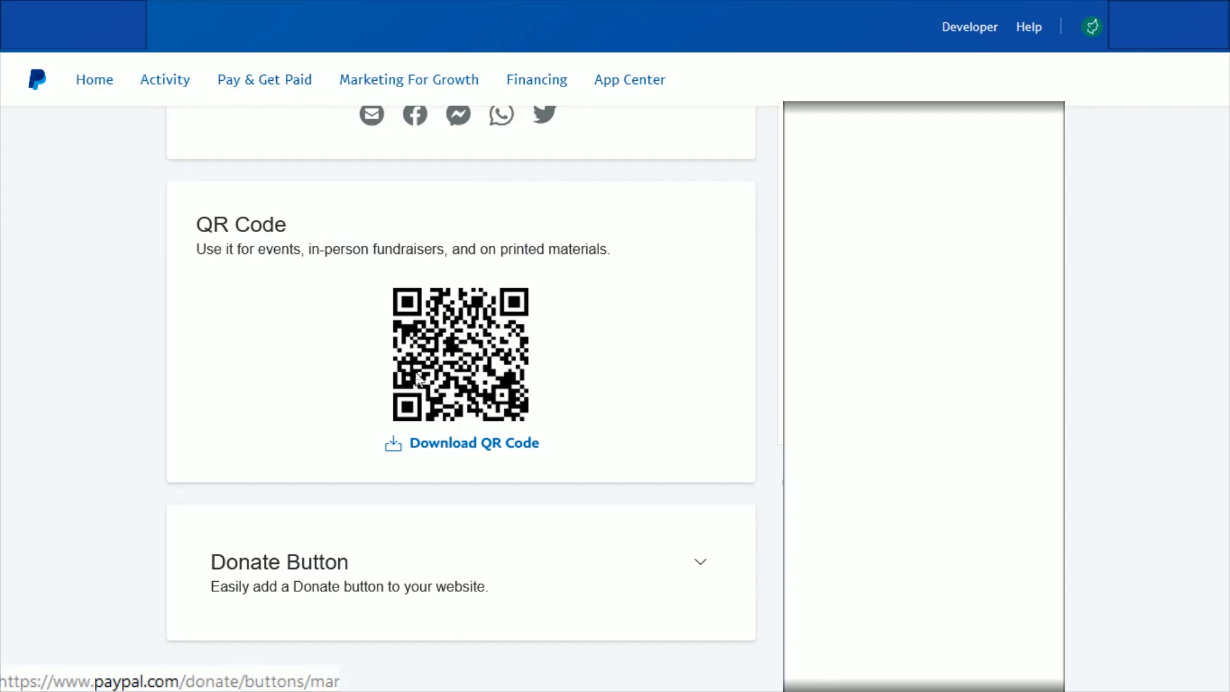